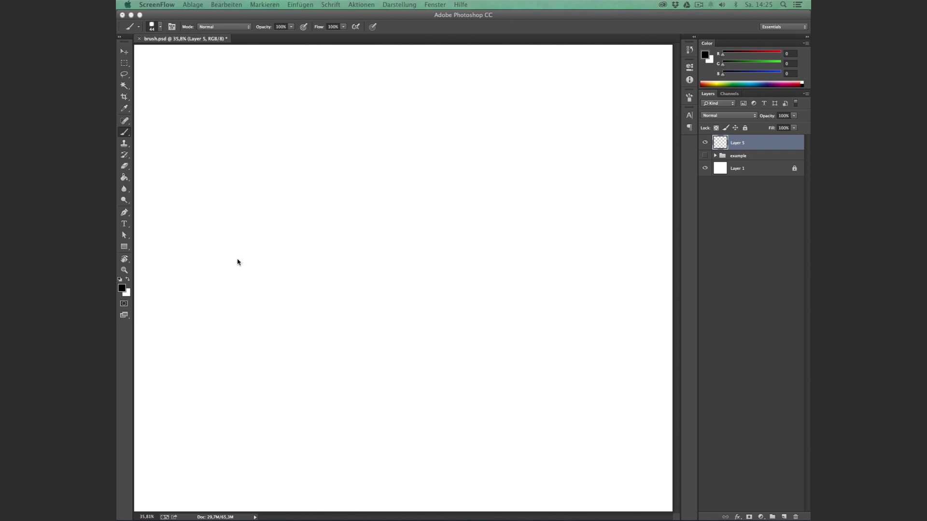
Bring Photoshop to the front with the blank brush.psd canvas and empty Layer 5
left_click(386, 147)
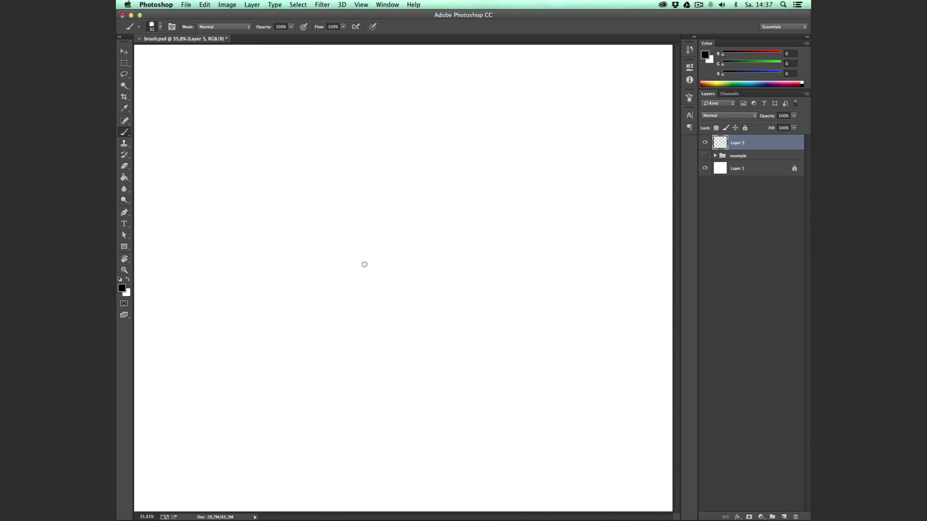
Enlarge the brush and paint two thick, wavy black-to-grey strokes down the canvas
right_click(363, 265)
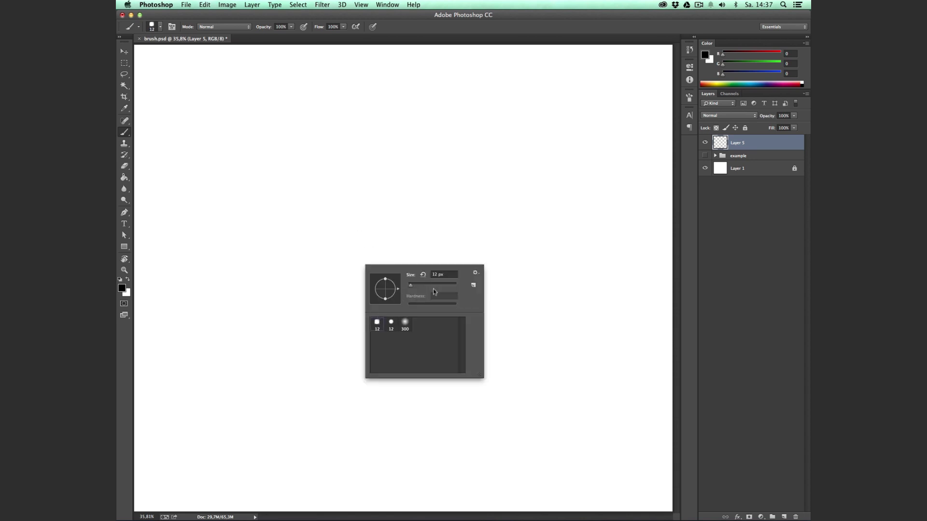
left_click_drag(410, 285, 446, 288)
mouse_move(292, 121)
left_mouse_down()
mouse_move(314, 300)
mouse_move(334, 357)
mouse_move(362, 409)
mouse_move(364, 174)
mouse_move(378, 172)
mouse_move(444, 376)
mouse_move(453, 436)
left_mouse_up()
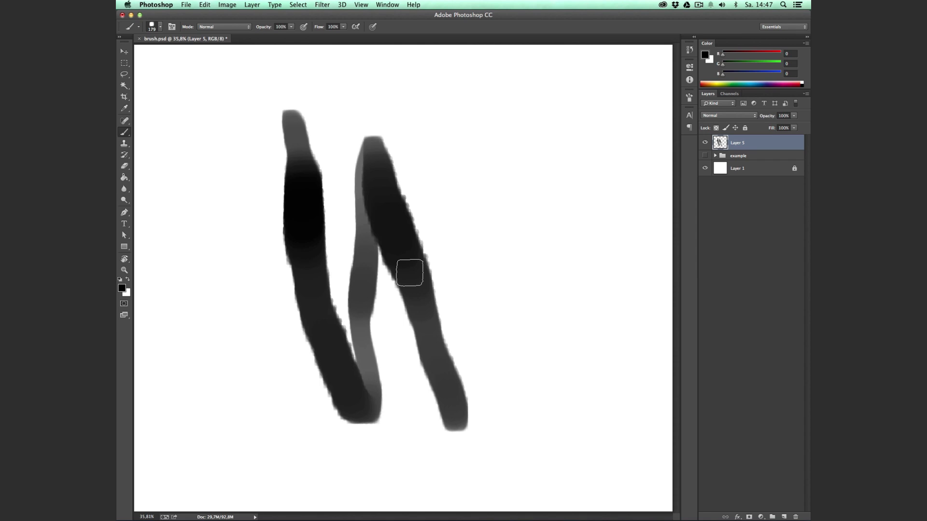
Paint a black U-shaped stroke on the right with a 97 px hard round brush, then show the Brush panel
right_click(412, 208)
left_click(441, 269)
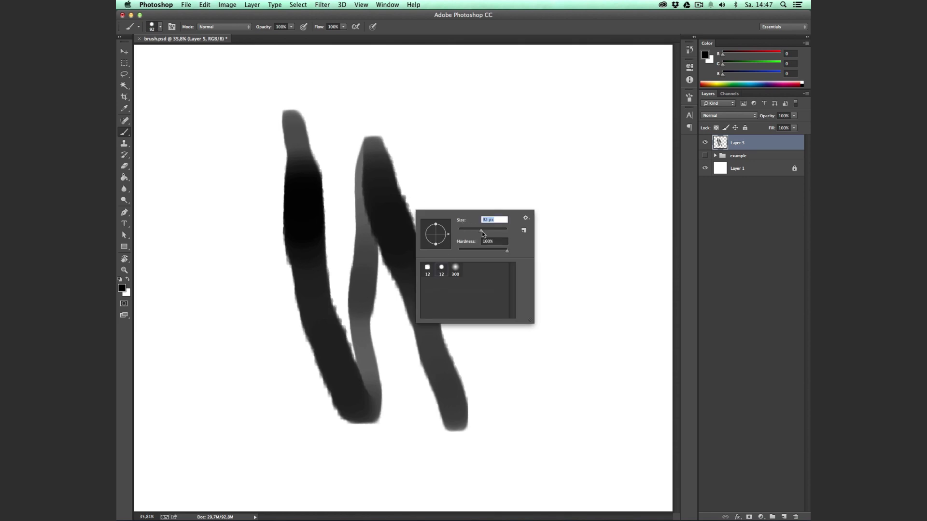
left_click(482, 230)
key("Return")
mouse_move(466, 105)
left_mouse_down()
mouse_move(519, 338)
mouse_move(519, 159)
mouse_move(581, 248)
mouse_move(522, 425)
mouse_move(545, 442)
left_mouse_up()
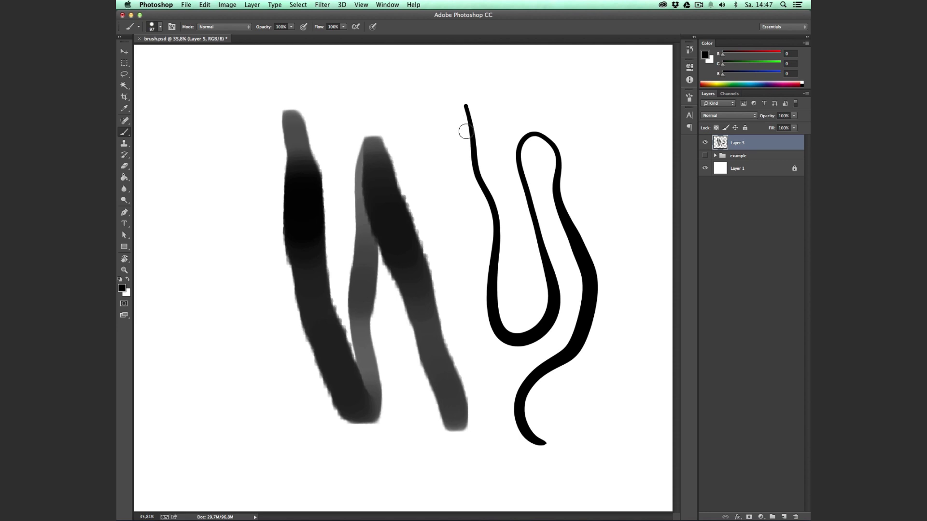
left_click(690, 97)
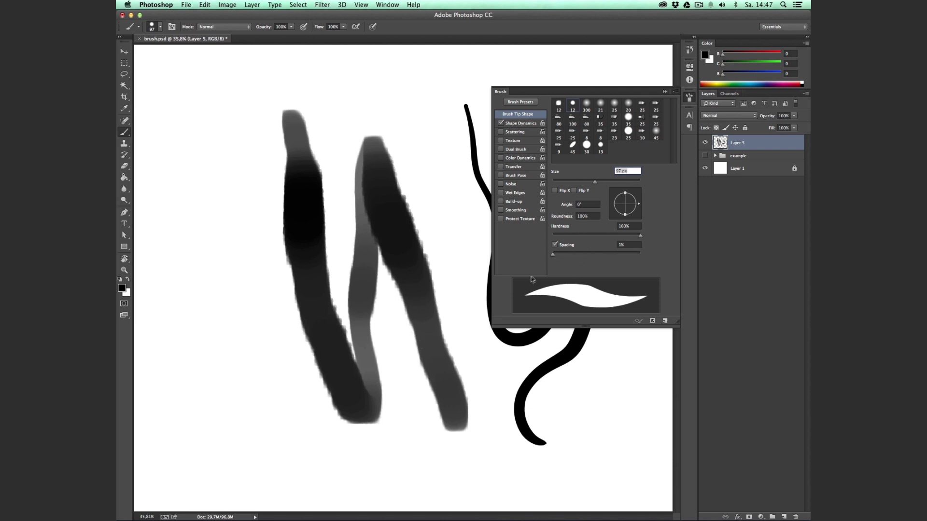
With brush spacing at 1%, paint a long continuous stroke down the canvas
left_click_drag(554, 255, 556, 256)
left_click_drag(554, 256, 546, 254)
left_click(426, 108)
left_click_drag(425, 108, 488, 453)
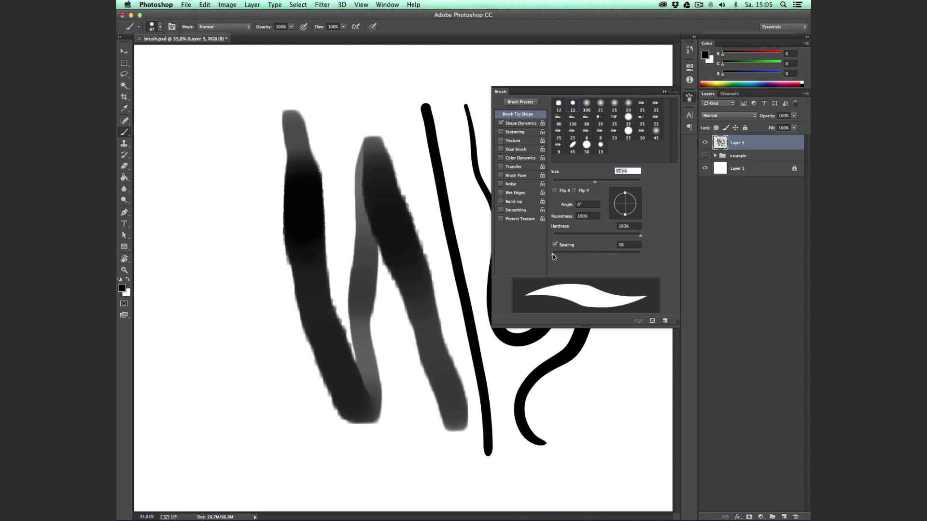
Paint a dotted stroke down the left side at 161% spacing, then restore spacing to 1%
left_click_drag(553, 254, 610, 259)
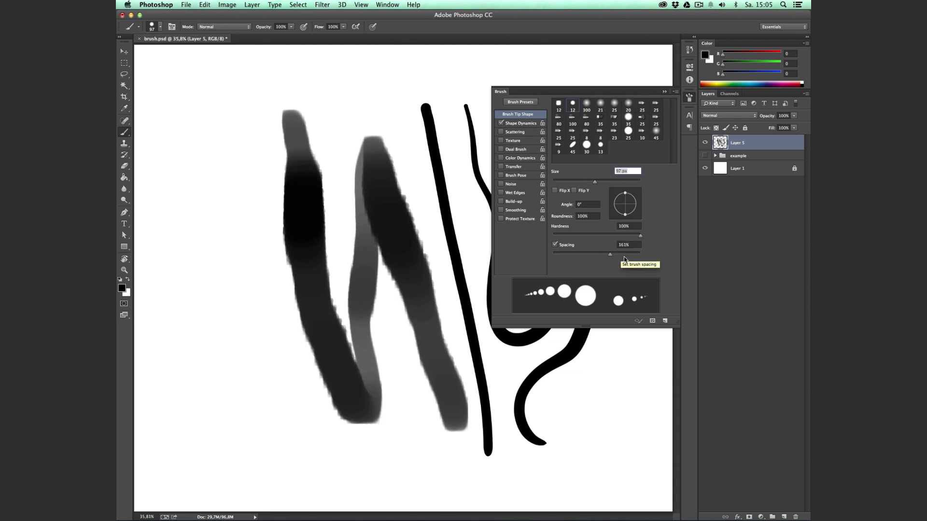
mouse_move(196, 97)
left_mouse_down()
mouse_move(233, 364)
mouse_move(285, 460)
left_mouse_up()
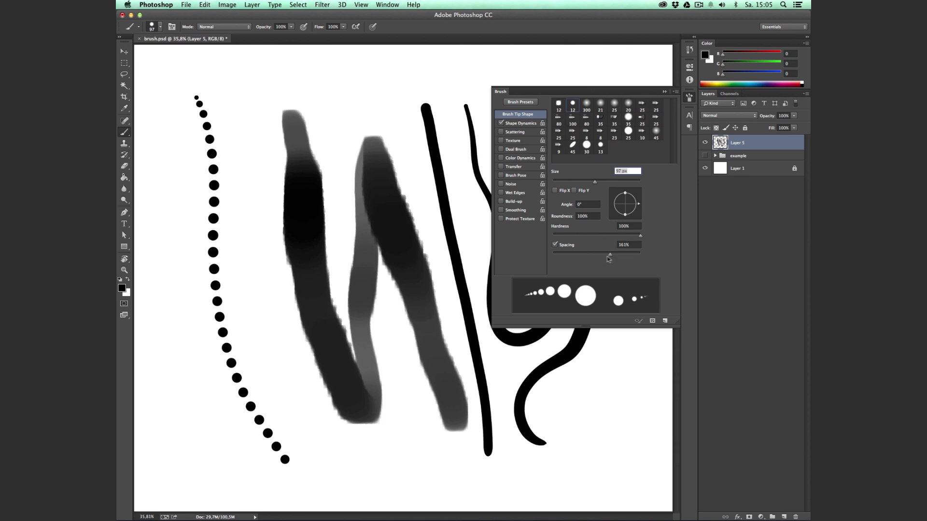
left_click_drag(609, 255, 545, 263)
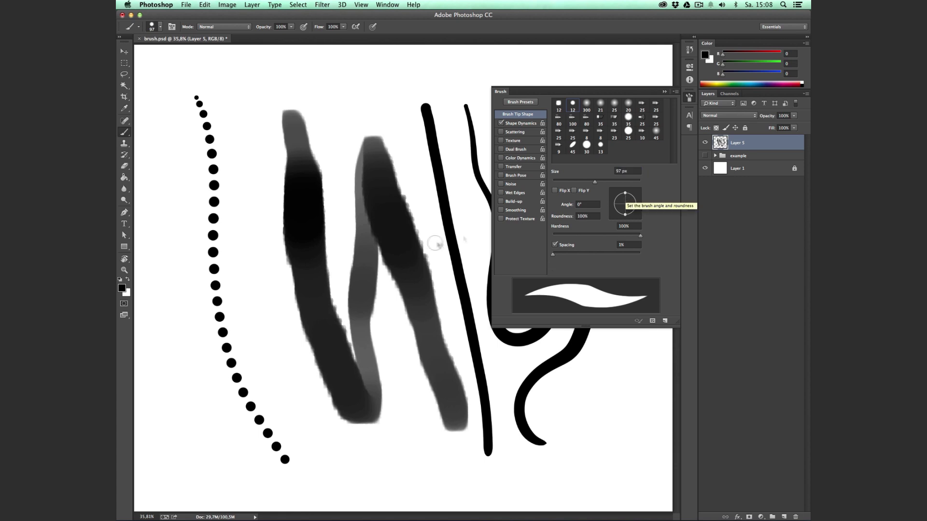
Paint large soft black and grey strokes with the soft round 300 brush at 432 px
right_click(365, 225)
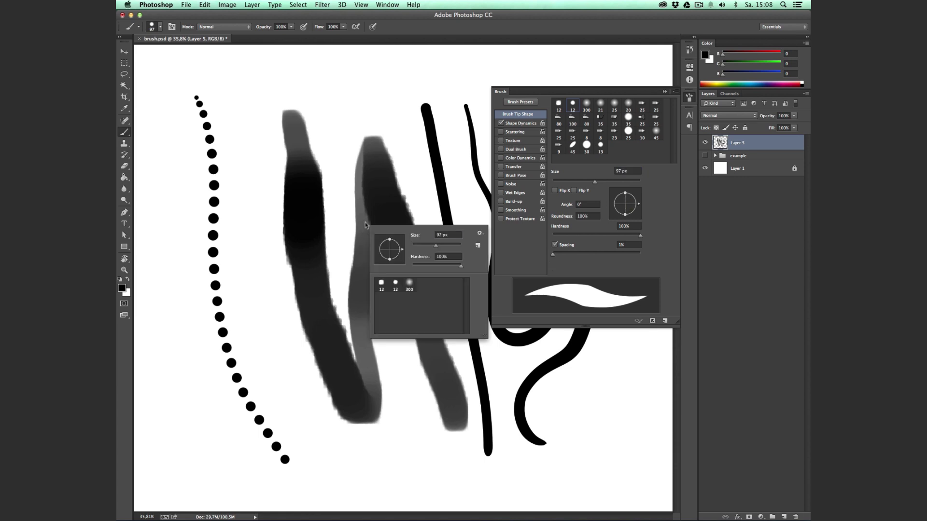
left_click(409, 283)
left_click_drag(450, 245, 455, 246)
key("Return")
mouse_move(256, 232)
left_mouse_down()
mouse_move(256, 309)
mouse_move(308, 432)
mouse_move(395, 474)
mouse_move(470, 464)
left_mouse_up()
mouse_move(175, 253)
left_mouse_down()
mouse_move(178, 335)
mouse_move(242, 488)
mouse_move(203, 421)
mouse_move(197, 388)
mouse_move(295, 497)
left_mouse_up()
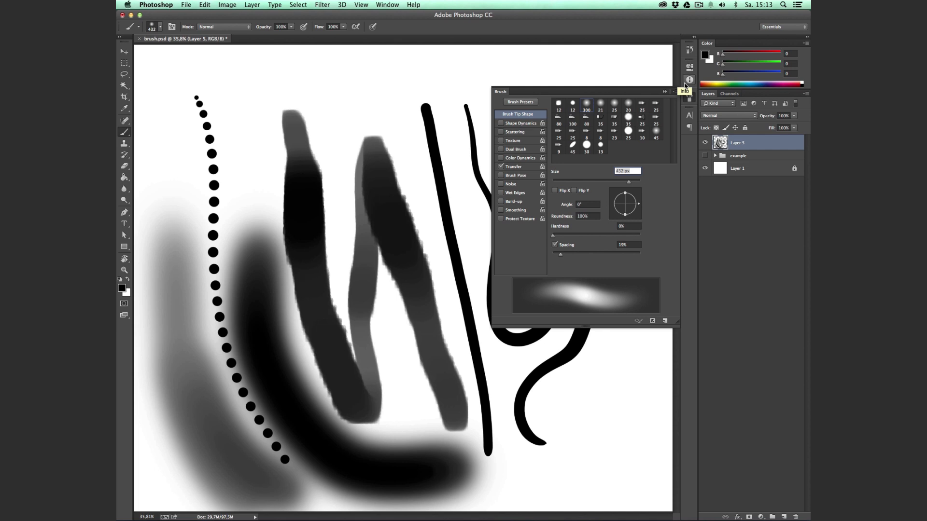
left_click(507, 88)
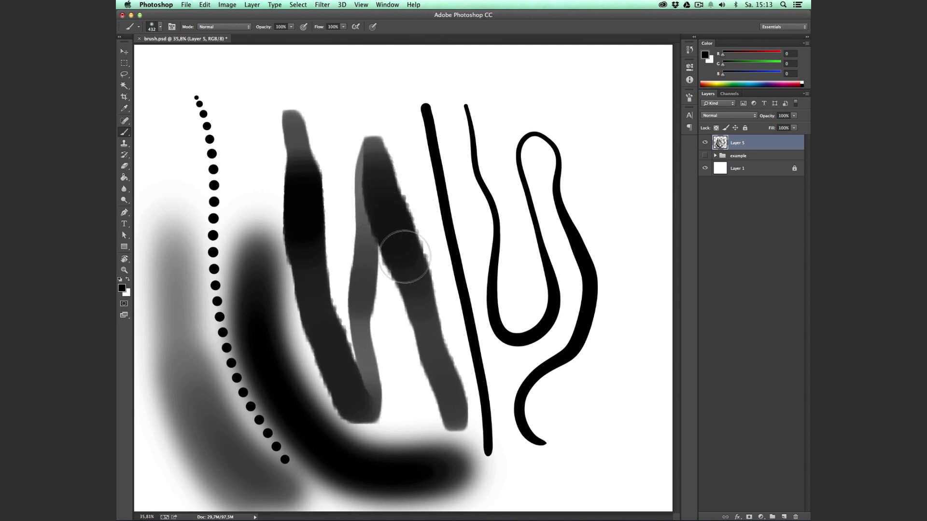
Reset the brush to the soft round 300 preset and review its tip settings
right_click(398, 209)
left_click(443, 271)
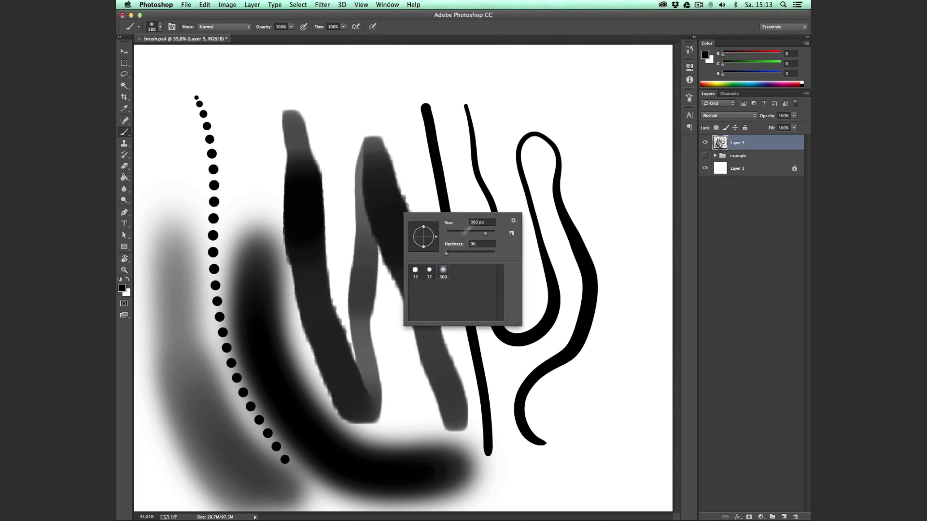
left_click(689, 98)
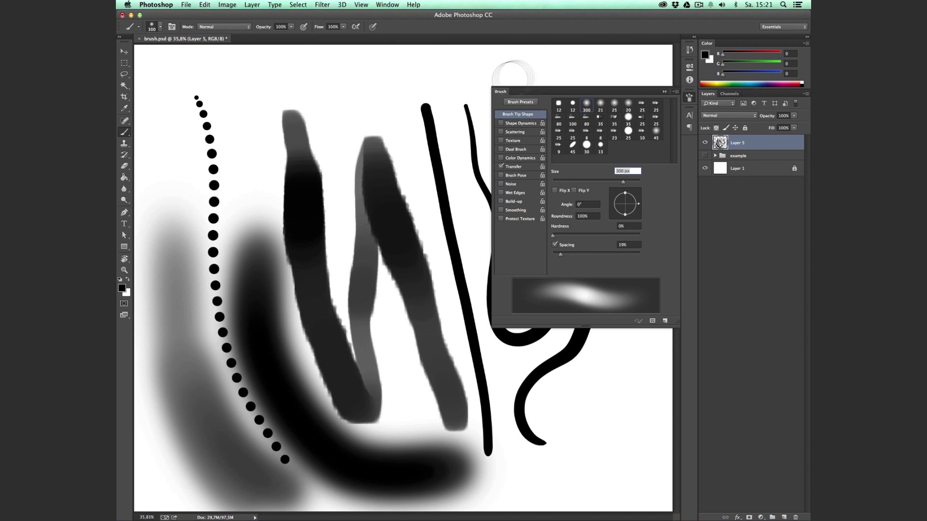
key("F5")
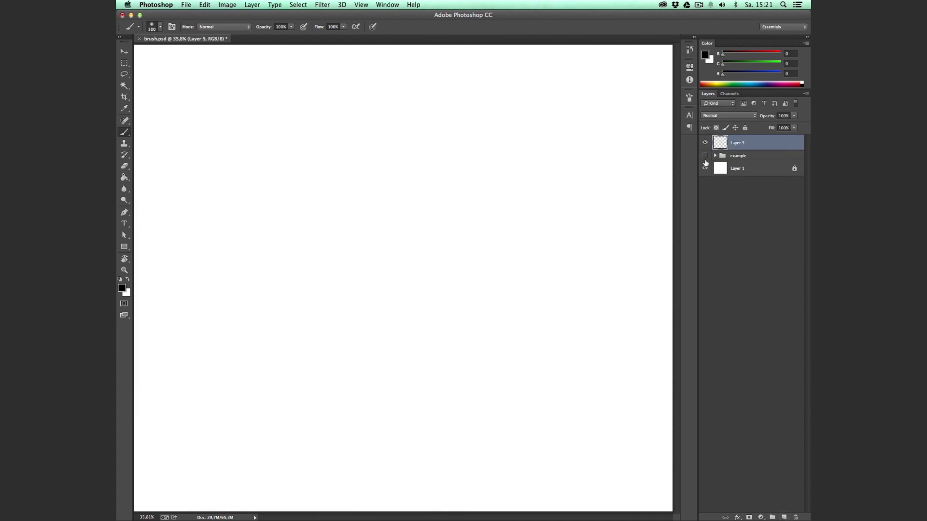
Show the example leather leg group and make Layer 5 the active layer
left_click(705, 155)
left_click(739, 156)
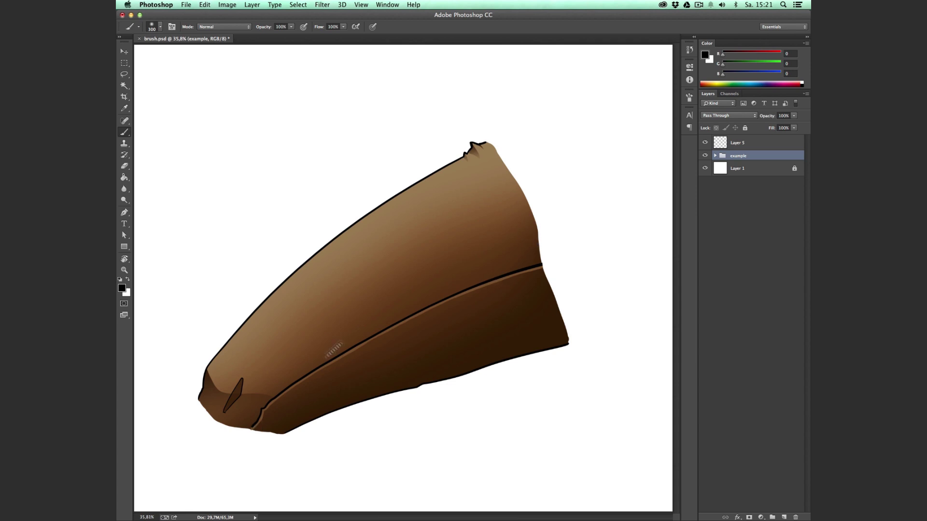
left_click(737, 144)
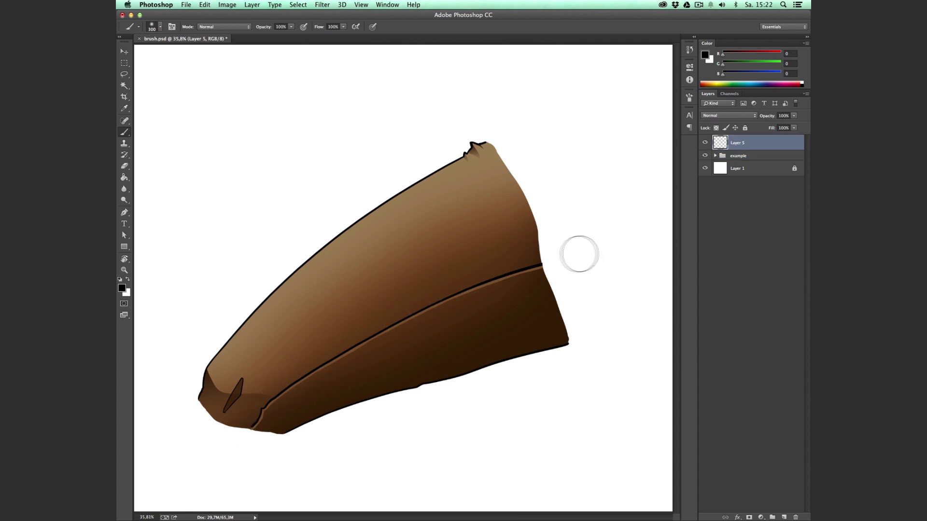
Paint black X stitches along the seam with a 22 px hard round brush
right_click(460, 256)
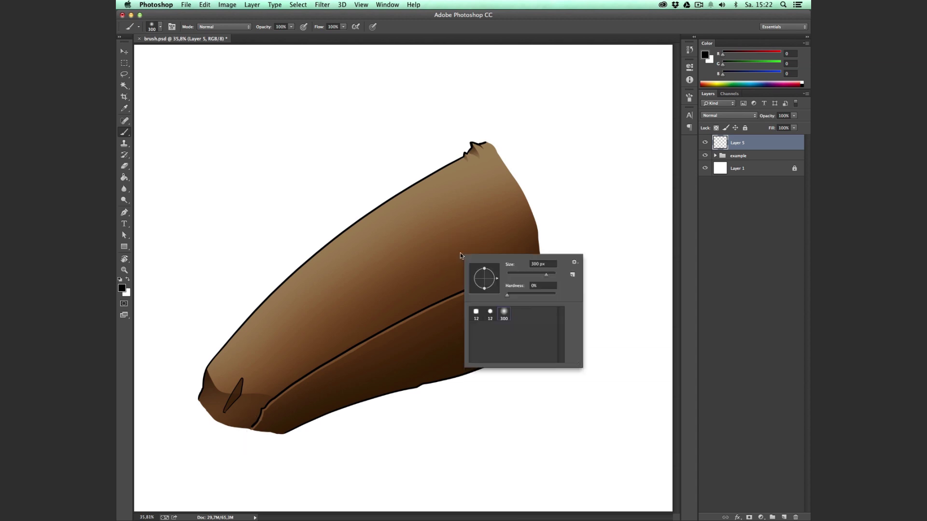
left_click(490, 313)
left_click_drag(509, 274, 512, 274)
key("Return")
left_click_drag(536, 249, 536, 261)
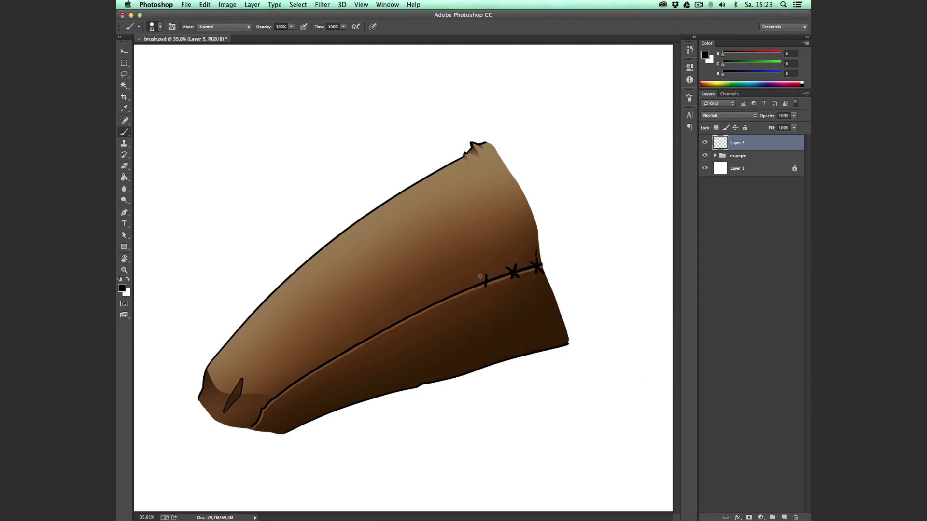
mouse_move(480, 276)
left_mouse_down()
mouse_move(496, 287)
mouse_move(462, 298)
left_mouse_up()
left_click_drag(455, 288, 462, 294)
Clear all stitches from Layer 5 and paint a single black X beside the leg
key("super+a")
key("Delete")
key("super+d")
key("m")
key("b")
left_click_drag(581, 255, 572, 265)
Define the painted X as a brush preset named 'stitch' and check it among the presets
left_click(207, 6)
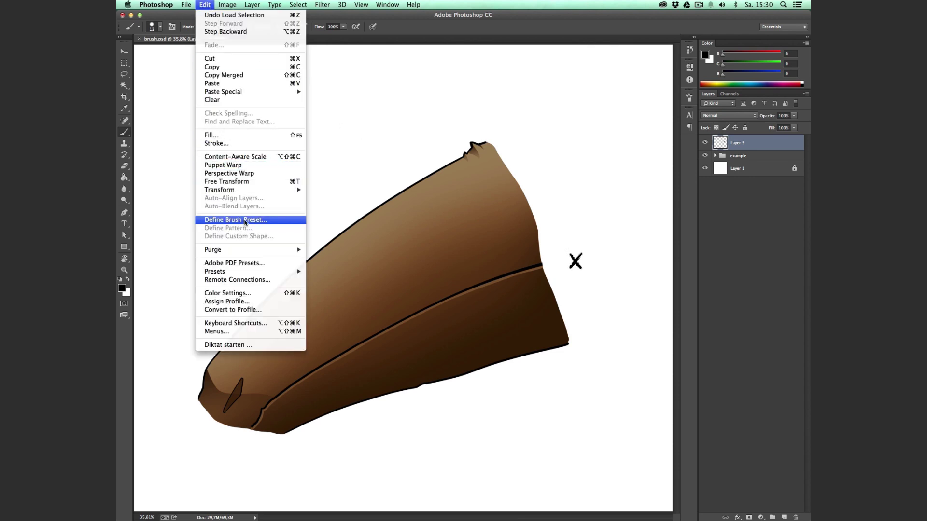
left_click(246, 221)
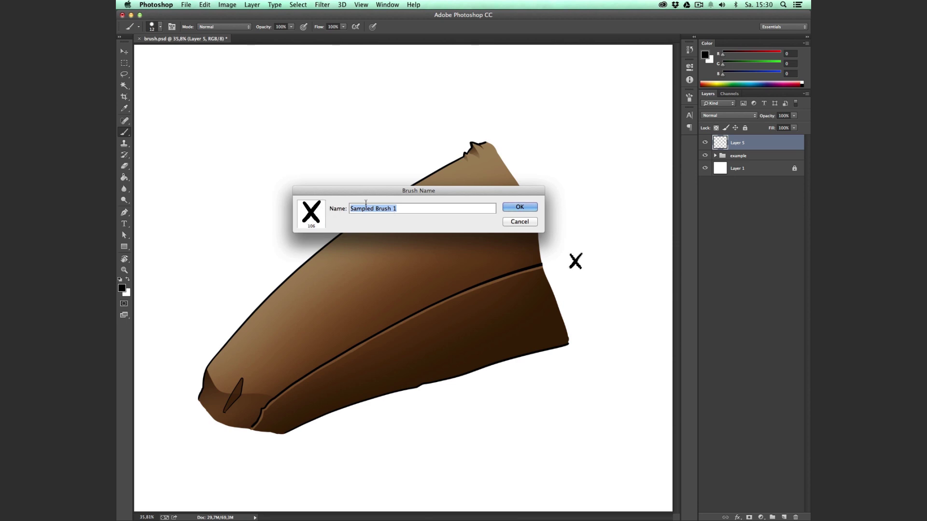
type("stitch")
left_click(520, 207)
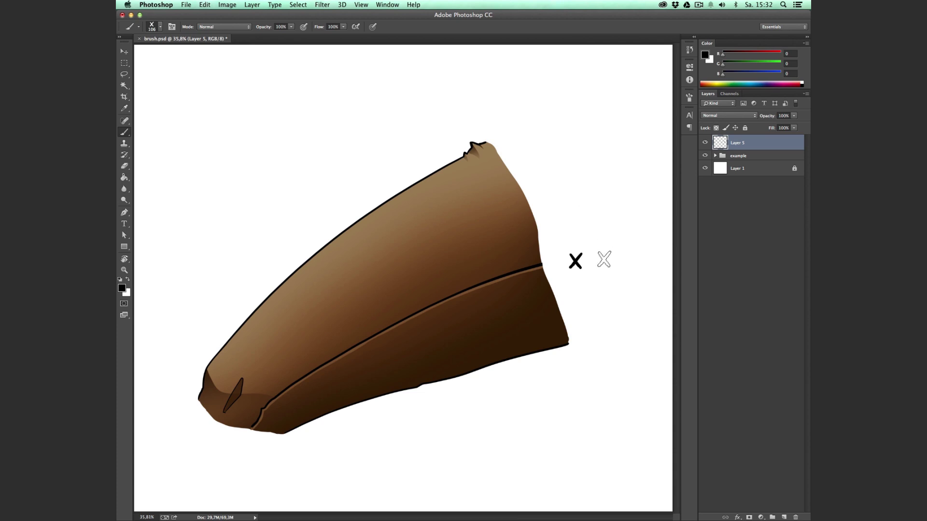
right_click(602, 255)
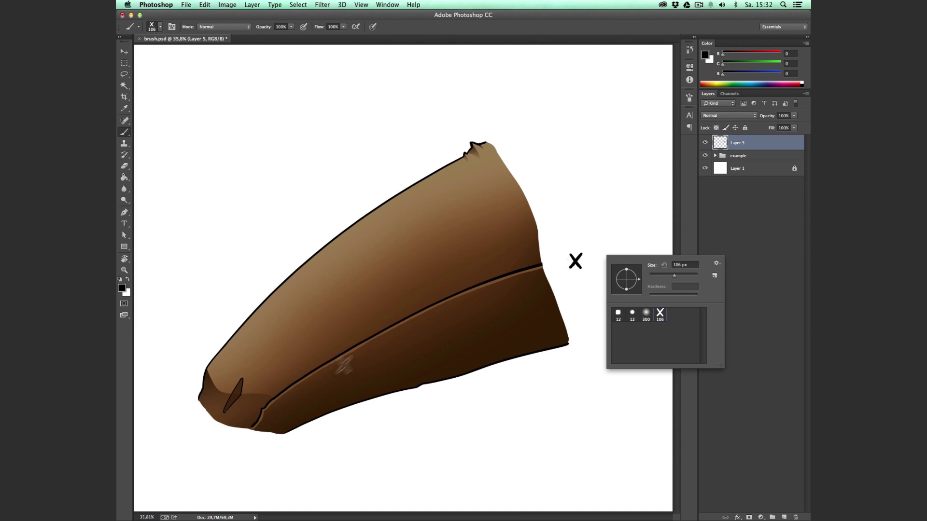
Raise the stitch brush's spacing to about 165% so each X stamps separately
left_click(690, 100)
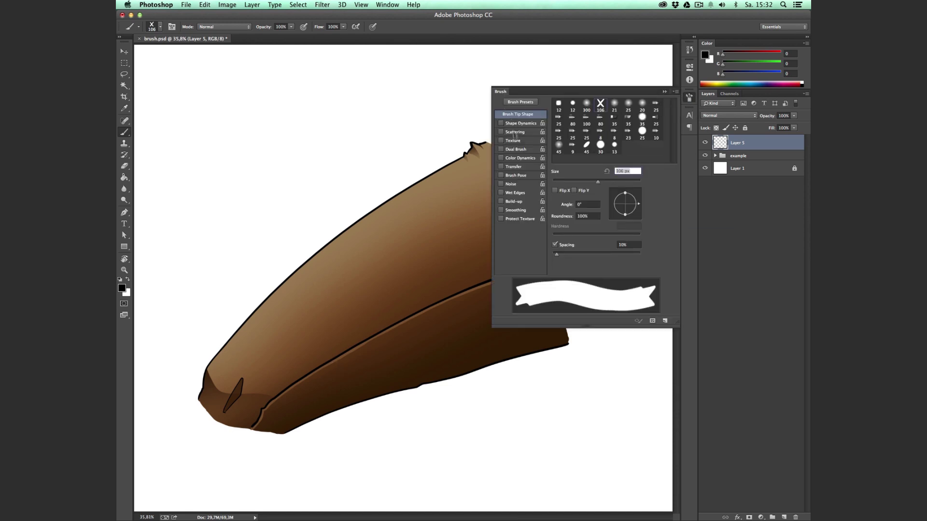
left_click_drag(557, 254, 610, 256)
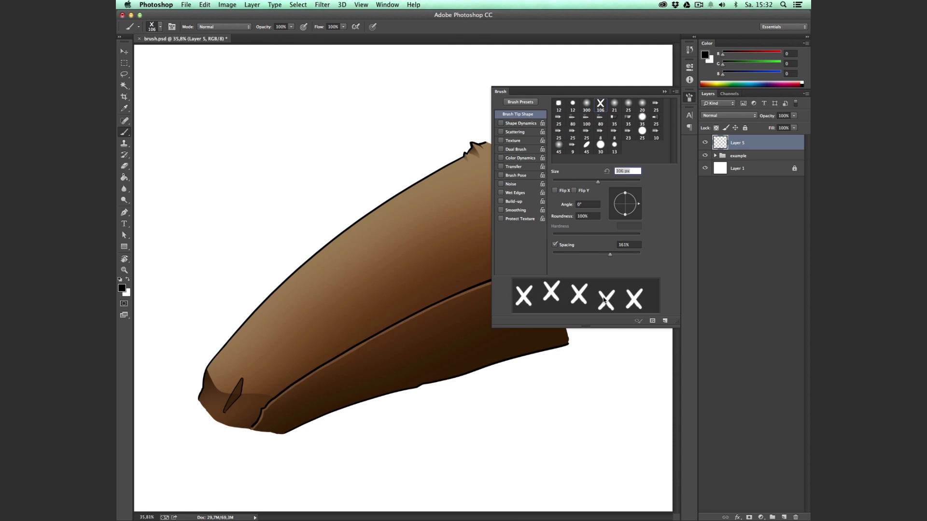
left_click_drag(611, 254, 612, 254)
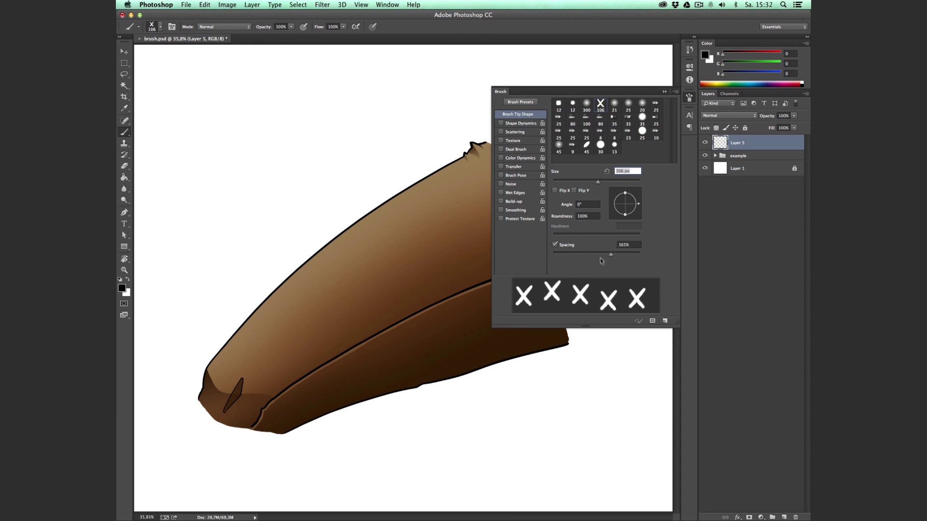
Enable Shape Dynamics with Size Jitter on Pen Pressure and Angle Jitter on Direction
left_click(527, 124)
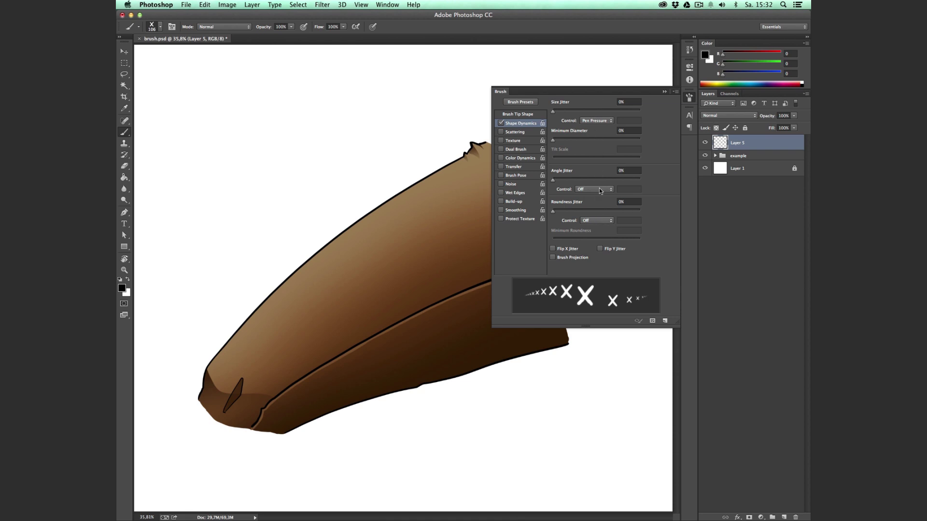
left_click(603, 120)
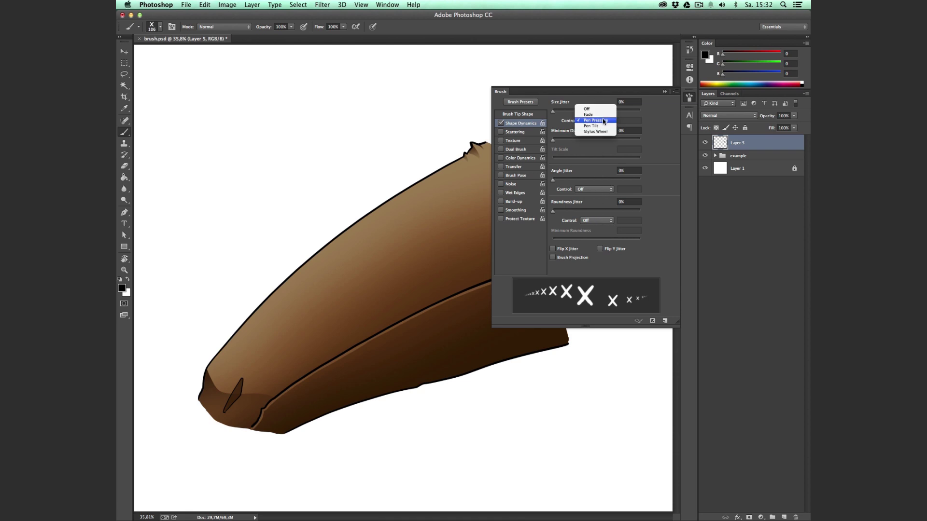
left_click(602, 120)
left_click(602, 190)
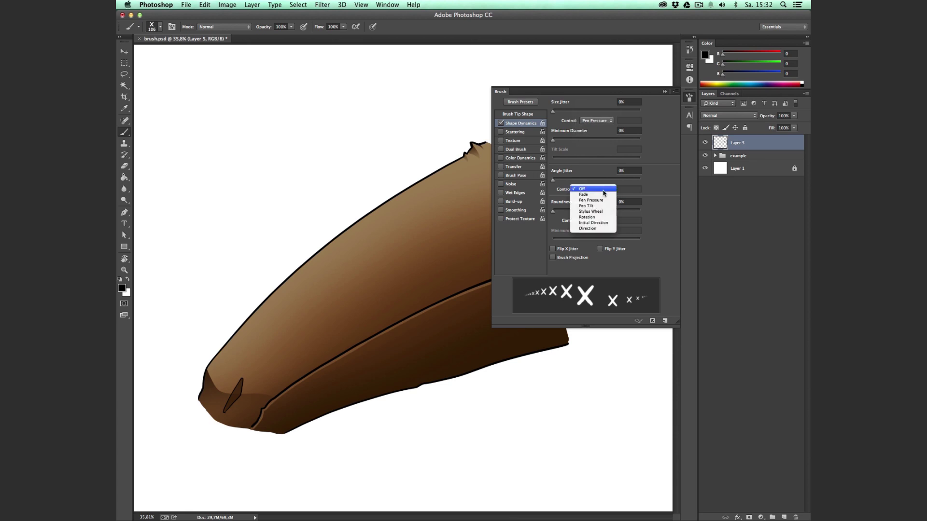
left_click(600, 230)
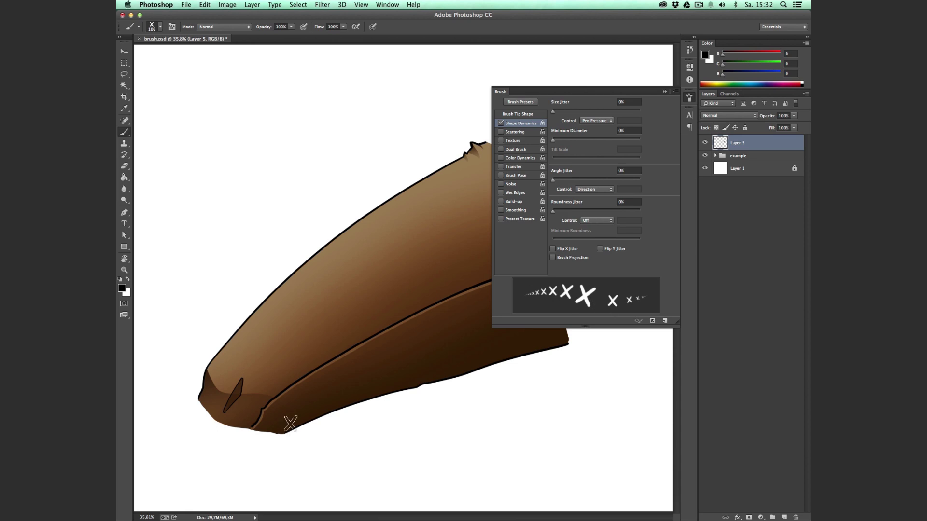
left_click(503, 92)
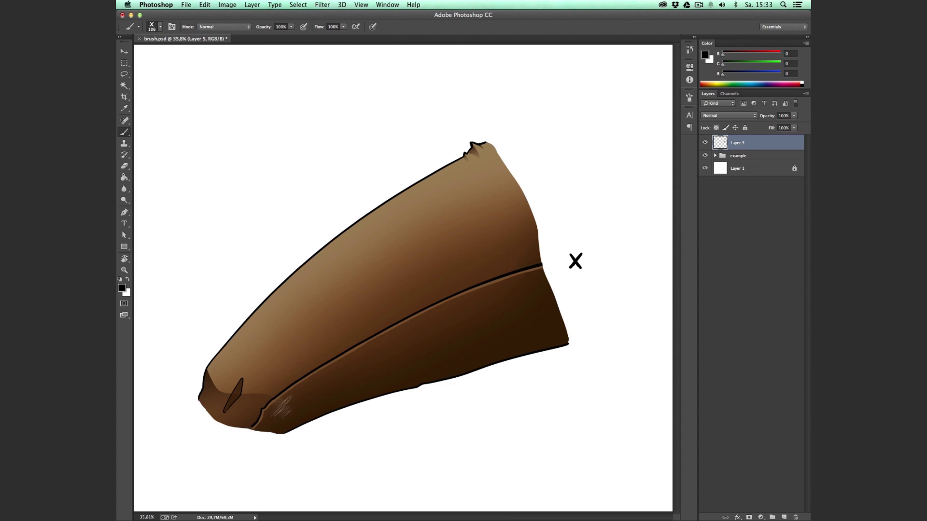
Paint black X stitches with the custom brush from the seam's right end down to the lower left
mouse_move(543, 265)
left_mouse_down()
mouse_move(460, 289)
mouse_move(370, 336)
mouse_move(255, 423)
left_mouse_up()
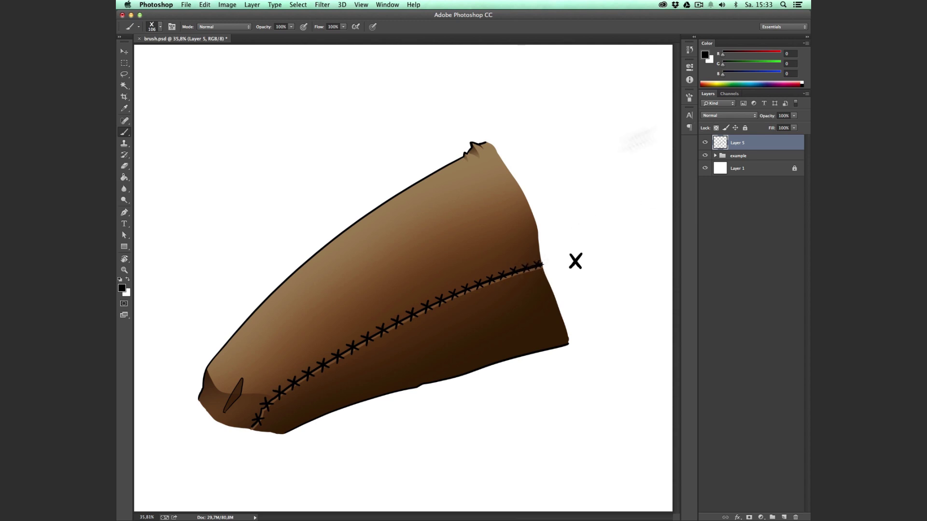
Set the X brush's Size Jitter Control to Off and stamp a test X
right_click(543, 242)
left_click(690, 97)
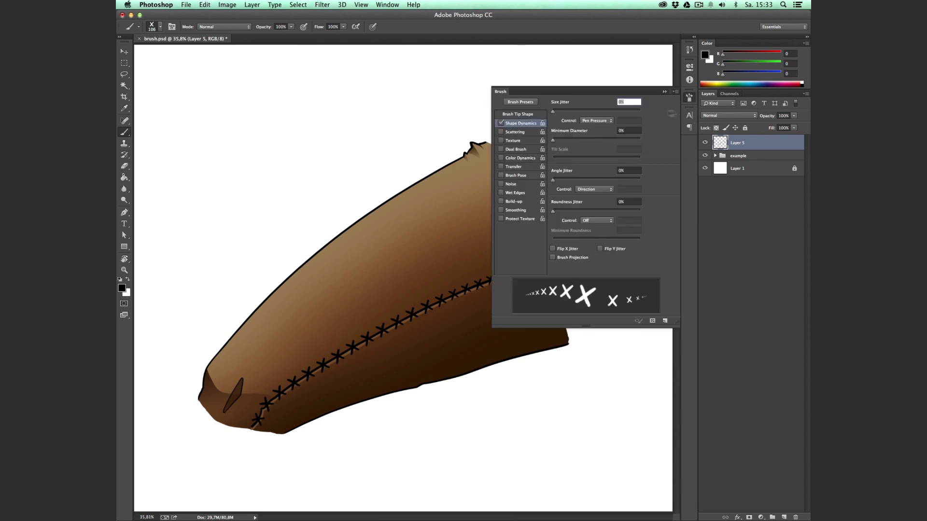
left_click(606, 121)
left_click(607, 111)
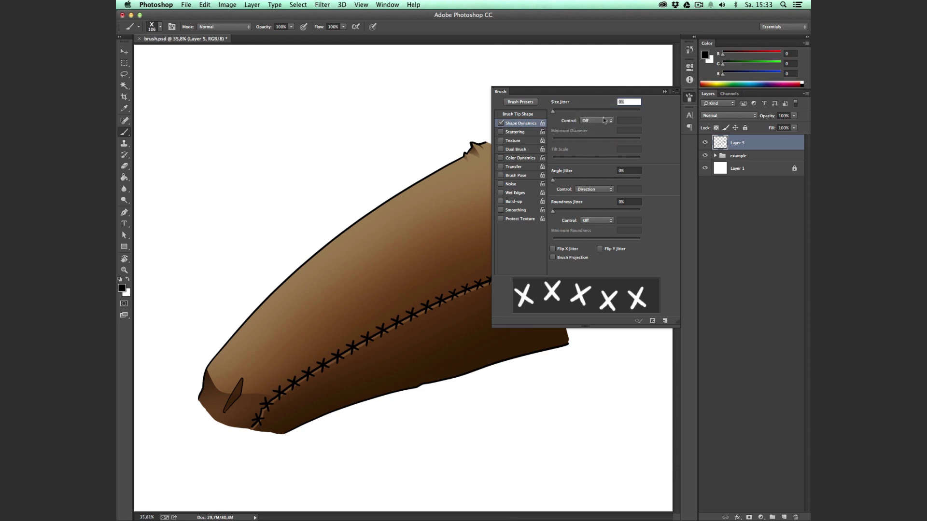
left_click(690, 97)
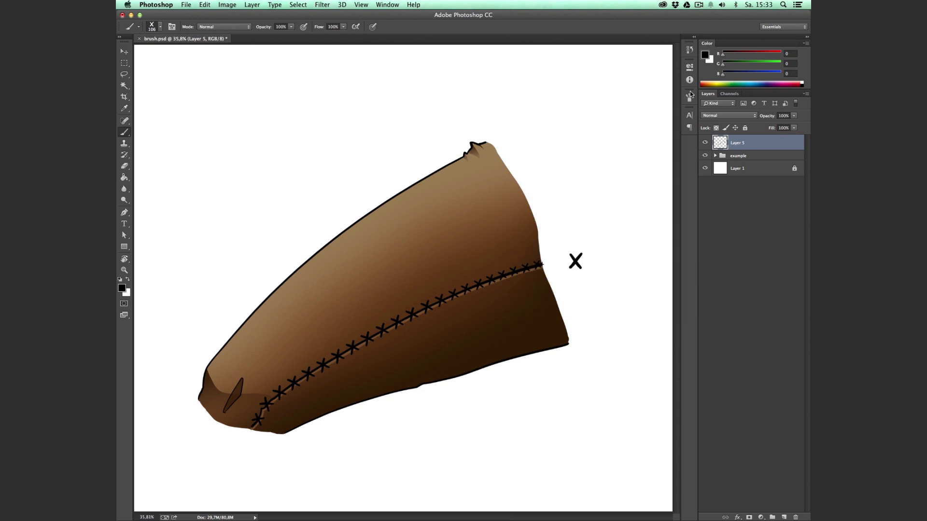
left_click(575, 261)
Clear the old stitches from the layer and repaint a row of evenly sized X stitches along the seam
key("ctrl+a")
key("Delete")
key("ctrl+d")
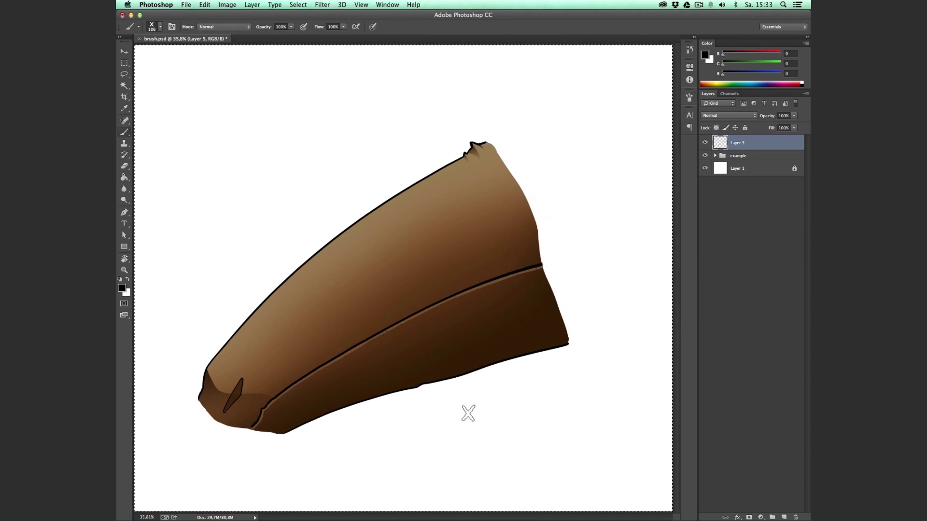
key("m")
key("b")
mouse_move(541, 265)
left_mouse_down()
mouse_move(421, 309)
mouse_move(260, 415)
left_mouse_up()
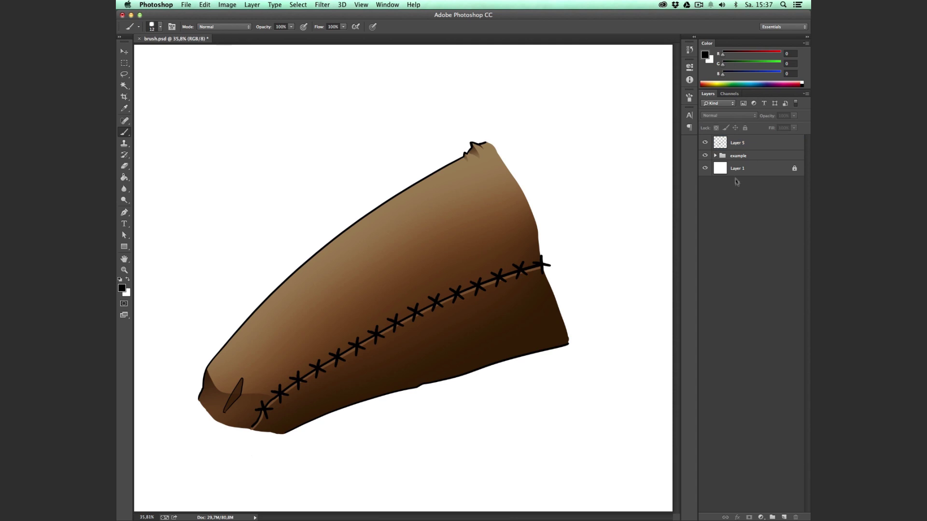
Add a Color Overlay of muted warm grey #898670 to the stitch layer
right_click(706, 145)
left_click(706, 147)
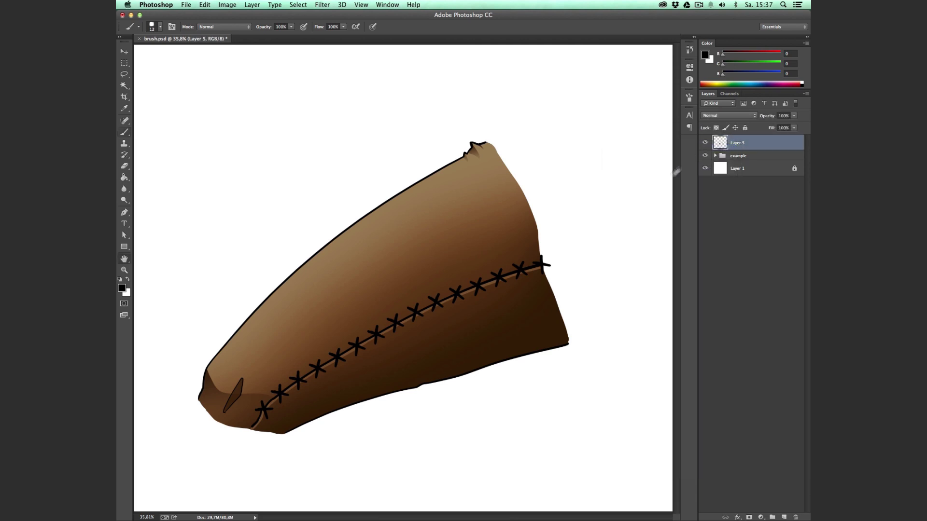
left_click(568, 351)
left_click(710, 277)
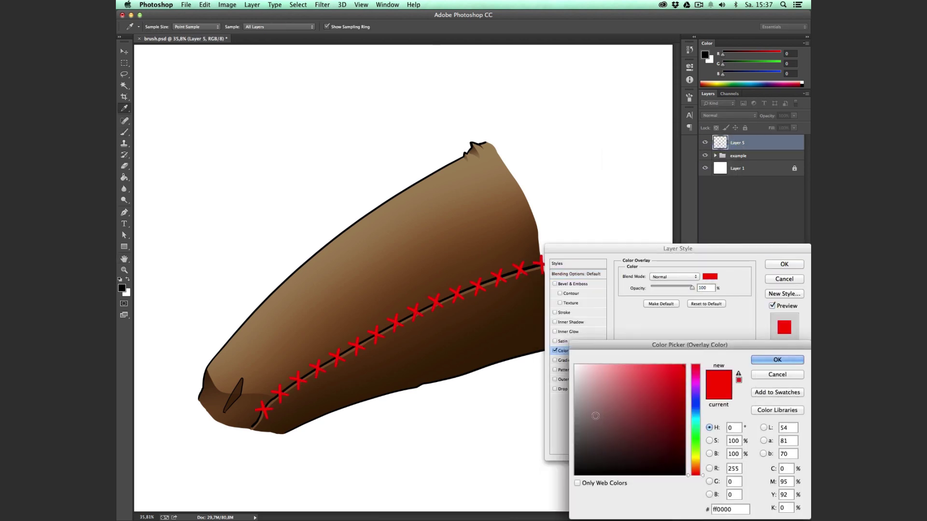
left_click(594, 416)
left_click(703, 460)
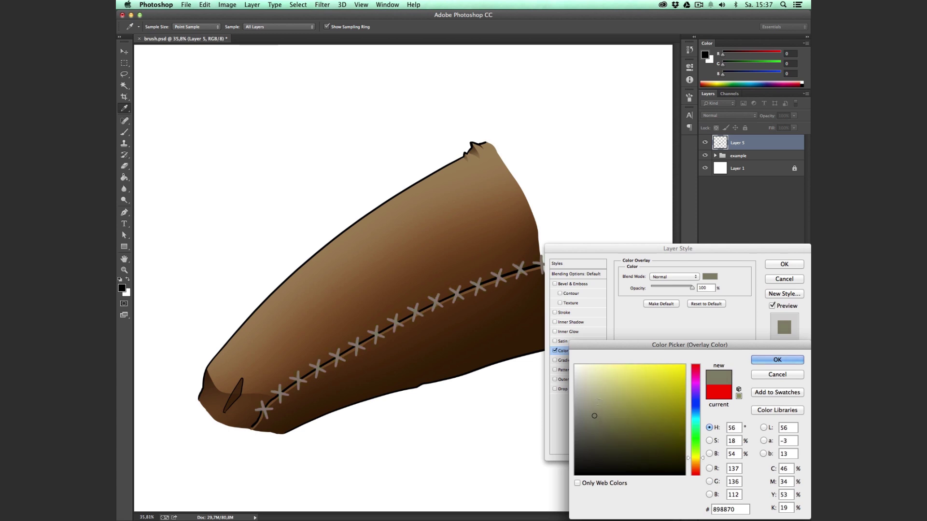
key("Return")
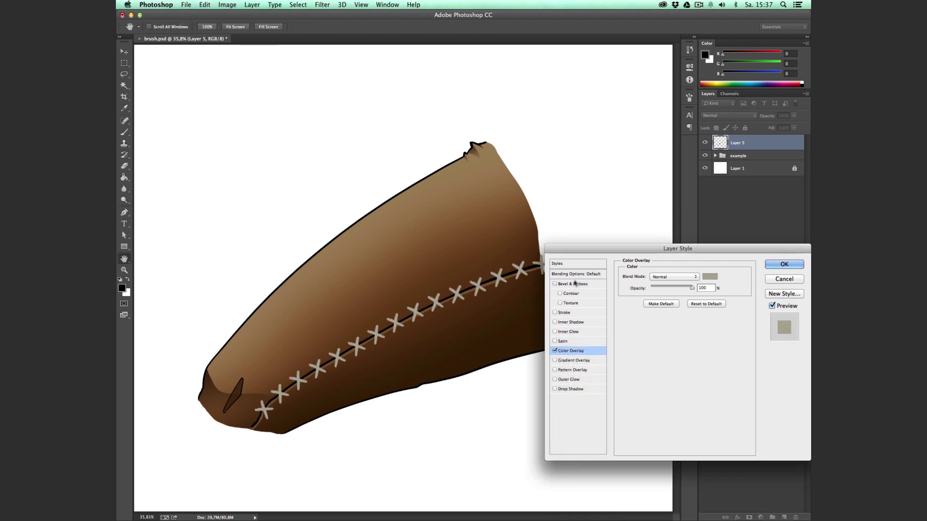
Add a Chisel Hard Bevel & Emboss with size 13 to the stitches
left_click(573, 284)
left_click_drag(663, 322, 667, 319)
left_click(673, 289)
left_click(675, 298)
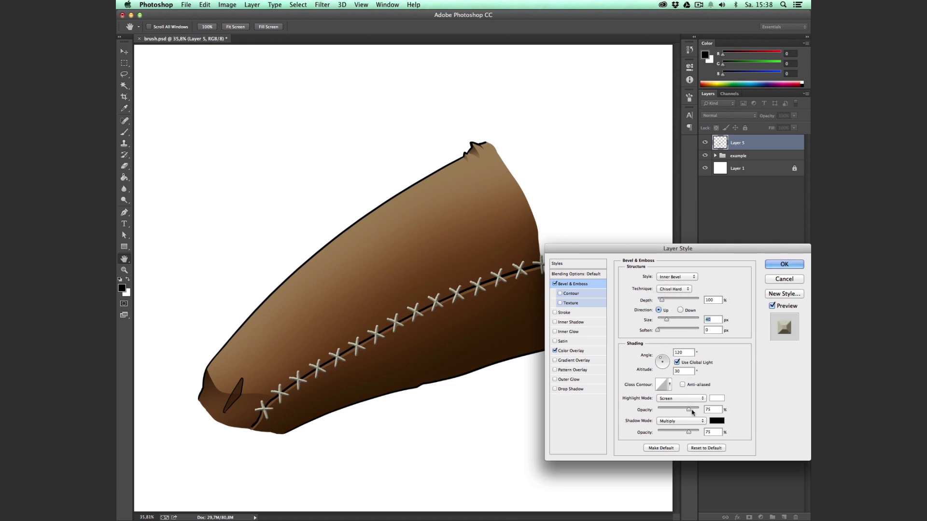
Add a Drop Shadow with distance 2 and size 16 px
left_click(571, 389)
double_click(707, 316)
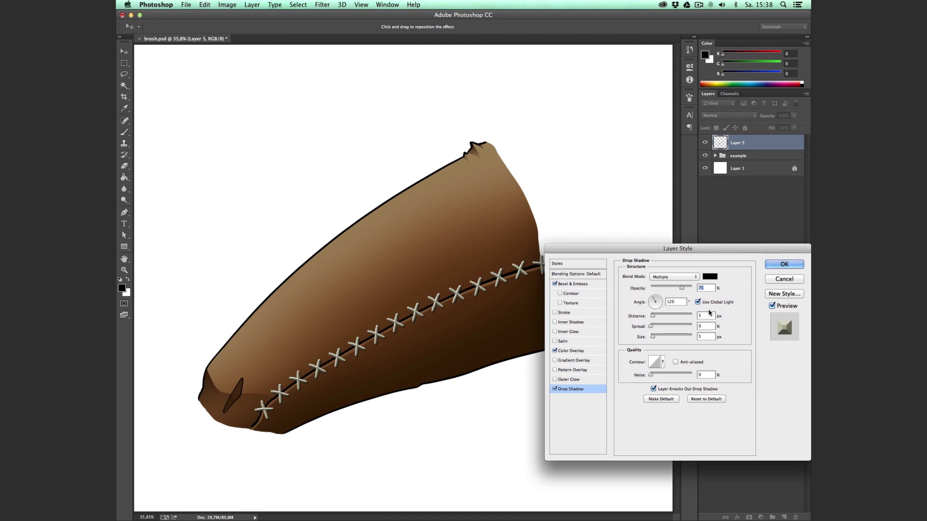
type("2")
left_click_drag(657, 338, 655, 338)
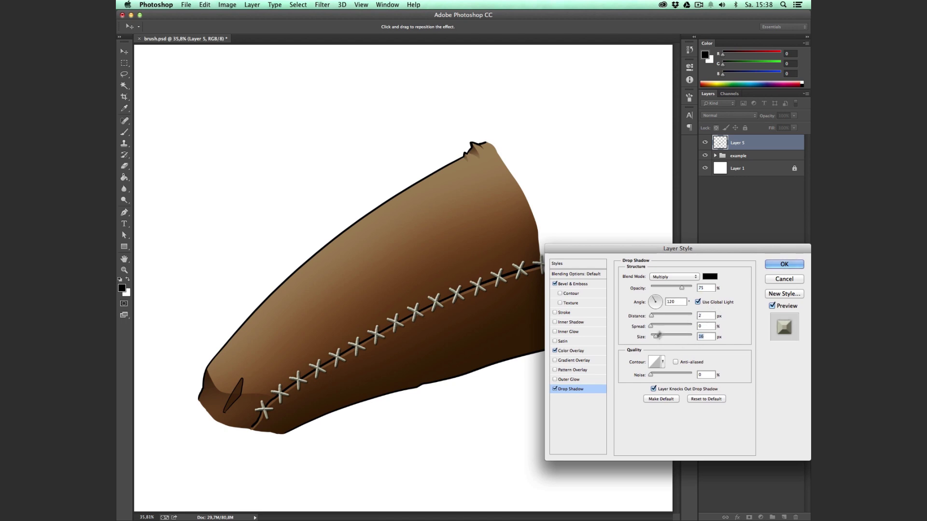